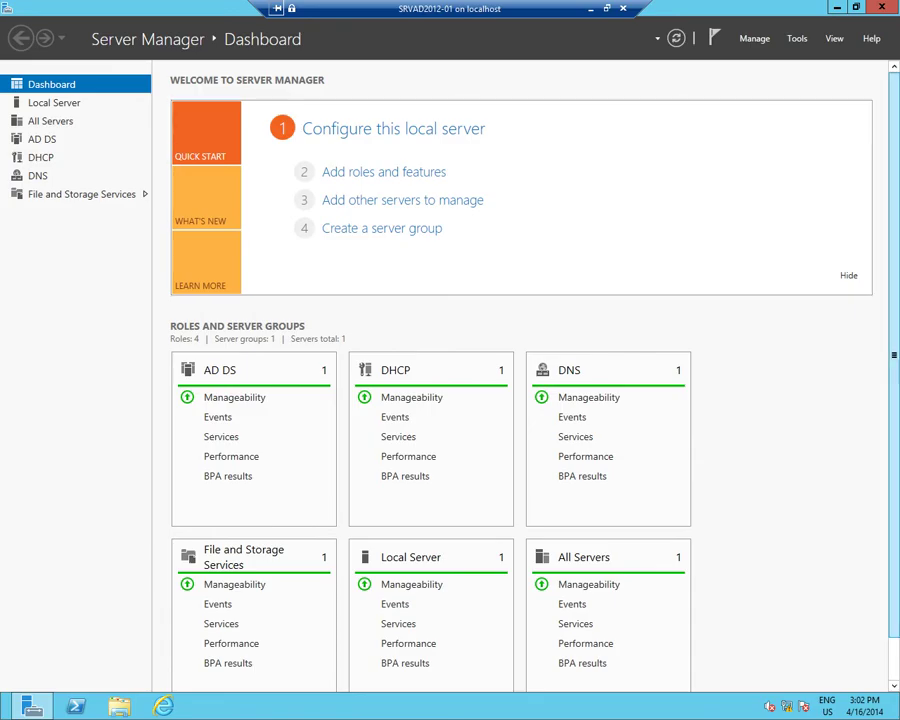
Sign in to the restarted SRVAD2012-01 virtual machine as Administrator by entering the account password.
scroll(520, 400, "down", 1)
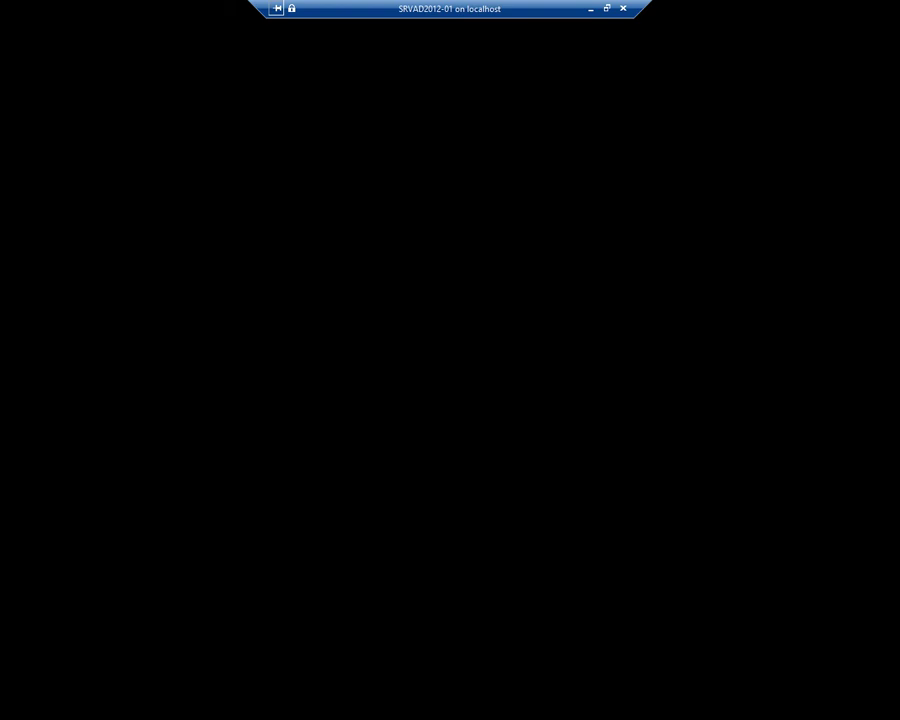
key("ctrl+alt+Break")
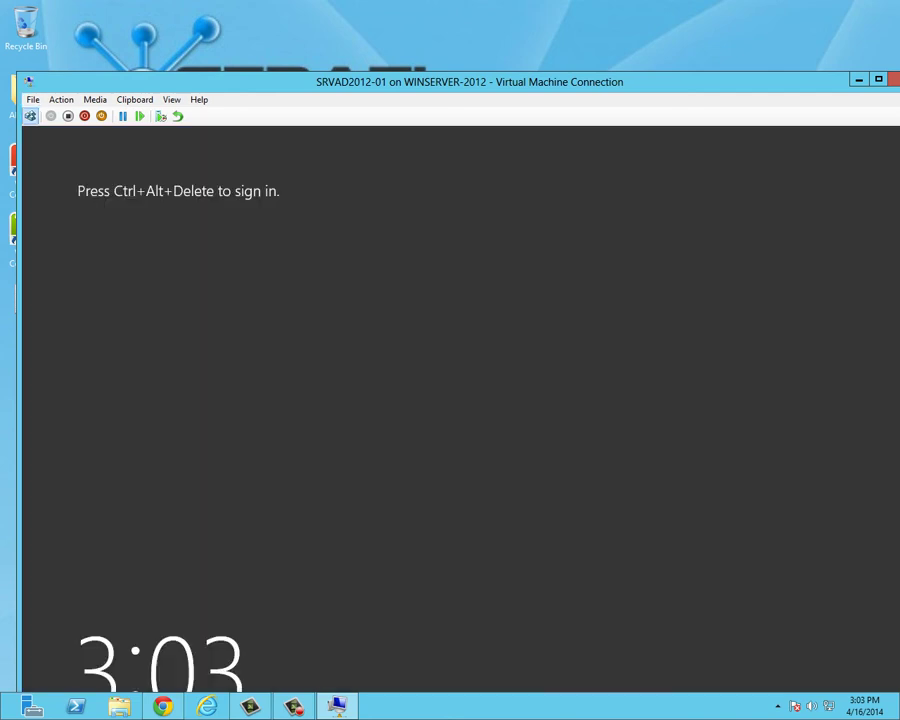
double_click(48, 82)
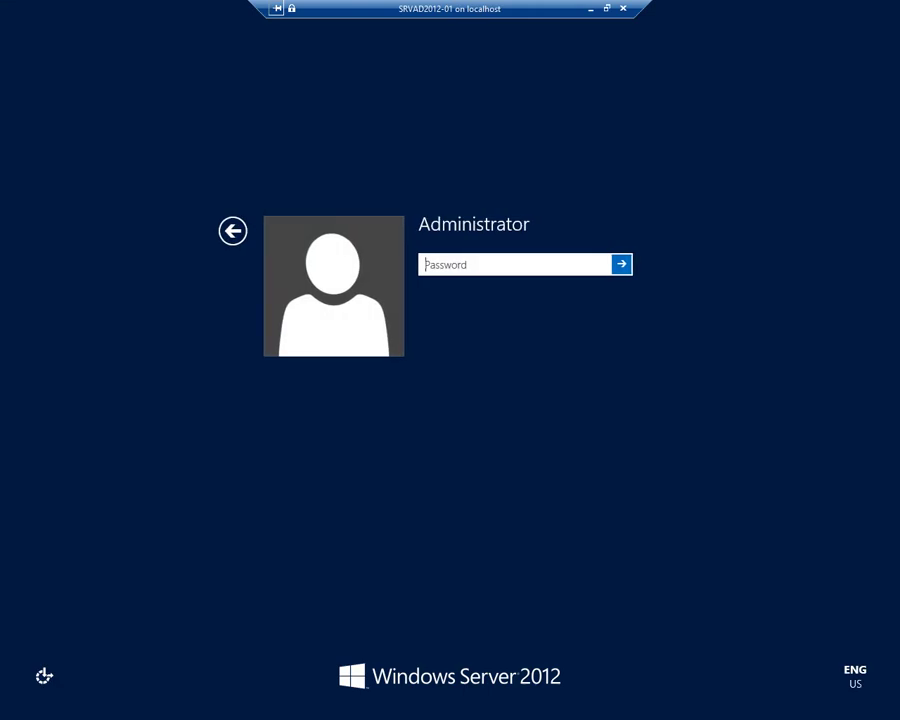
type("••••••••")
key("Return")
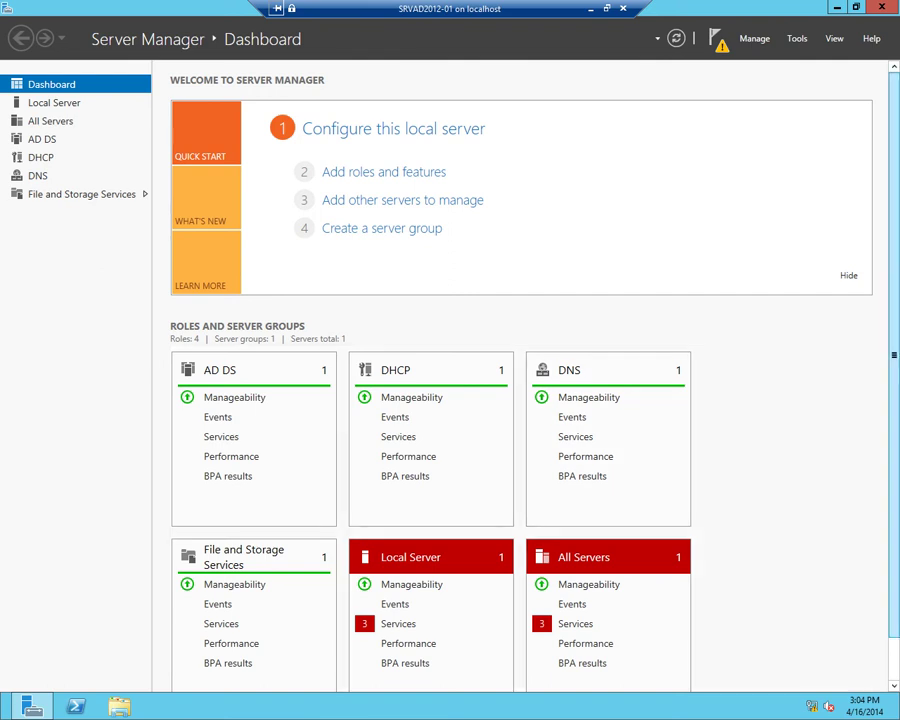
Inspect the flagged services in the Local Server services detail view and close it.
scroll(520, 400, "down", 1)
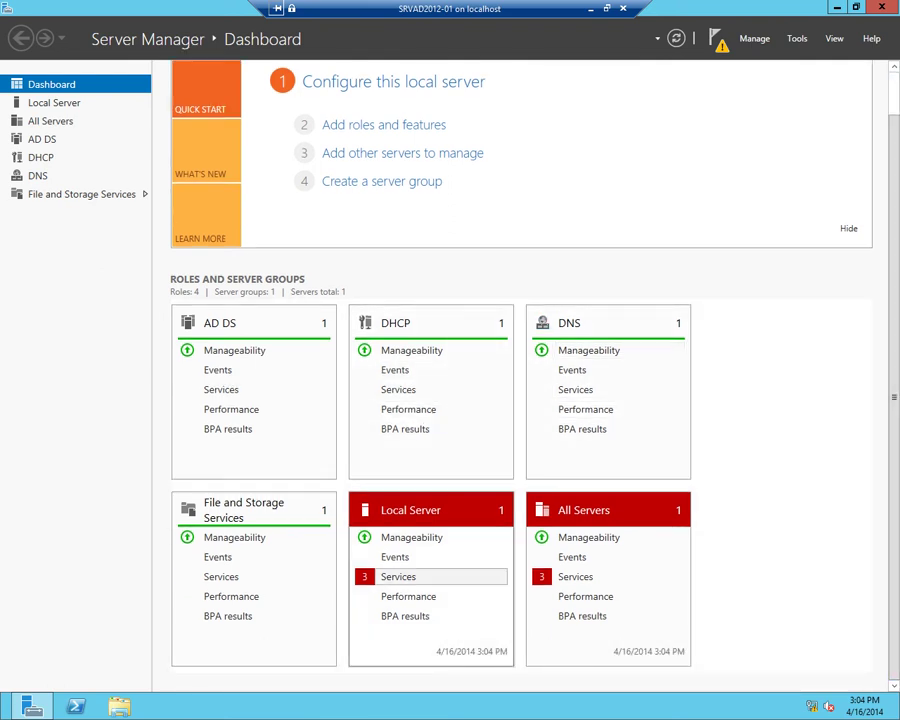
left_click(430, 576)
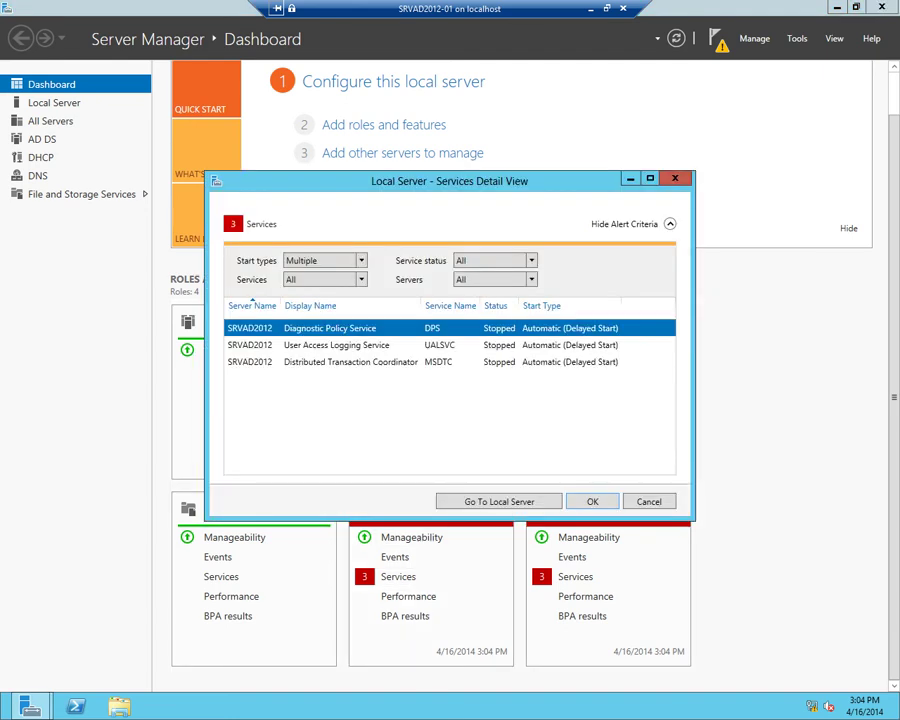
key("Down")
key("Down")
key("Escape")
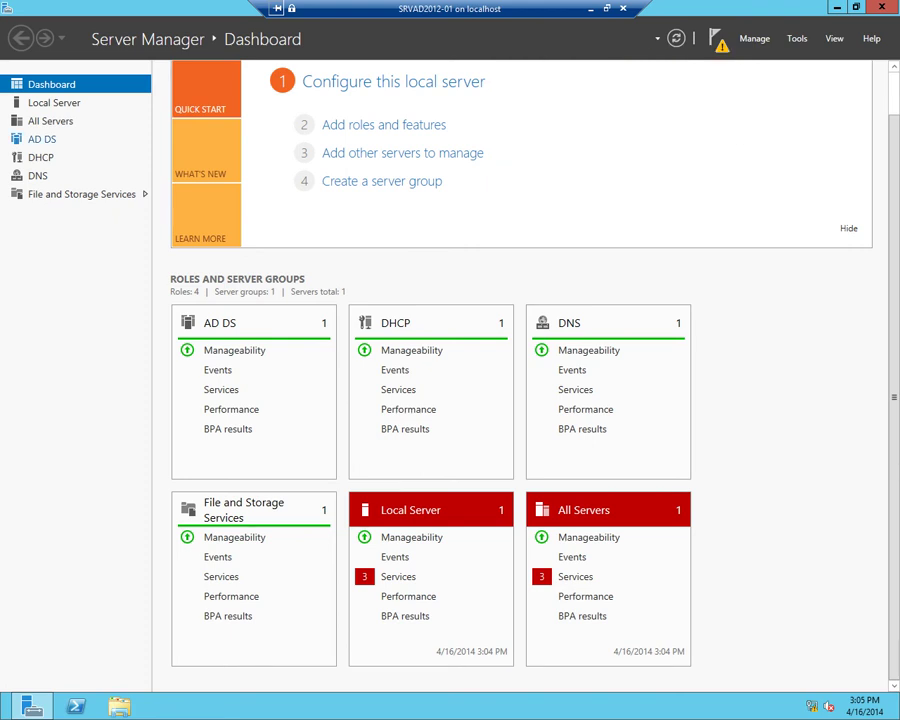
Review the AD DS, DHCP and DNS role pages for server status and events.
left_click(42, 139)
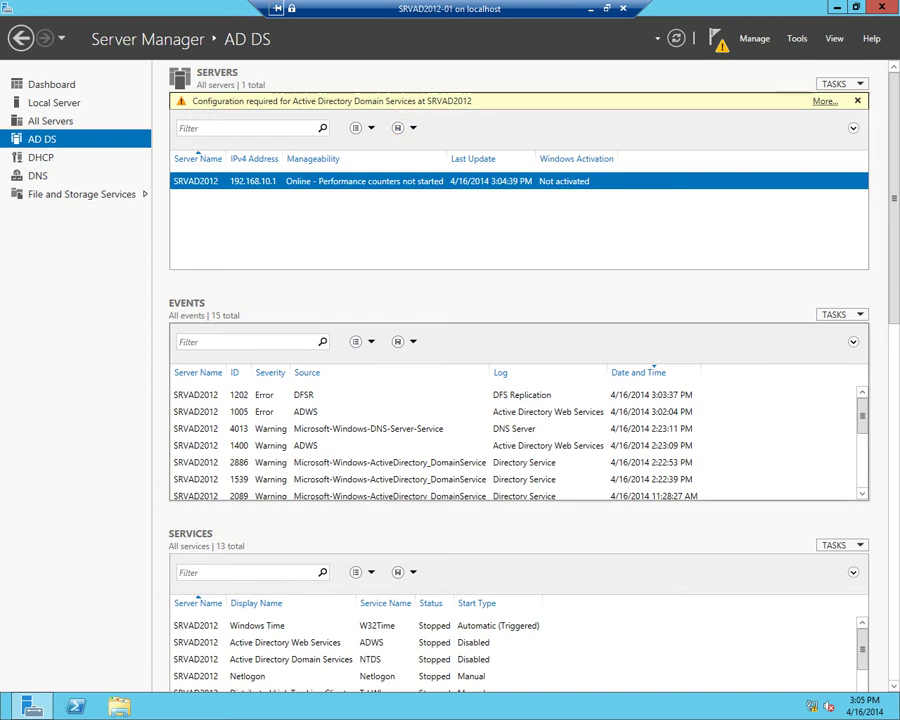
left_click(41, 157)
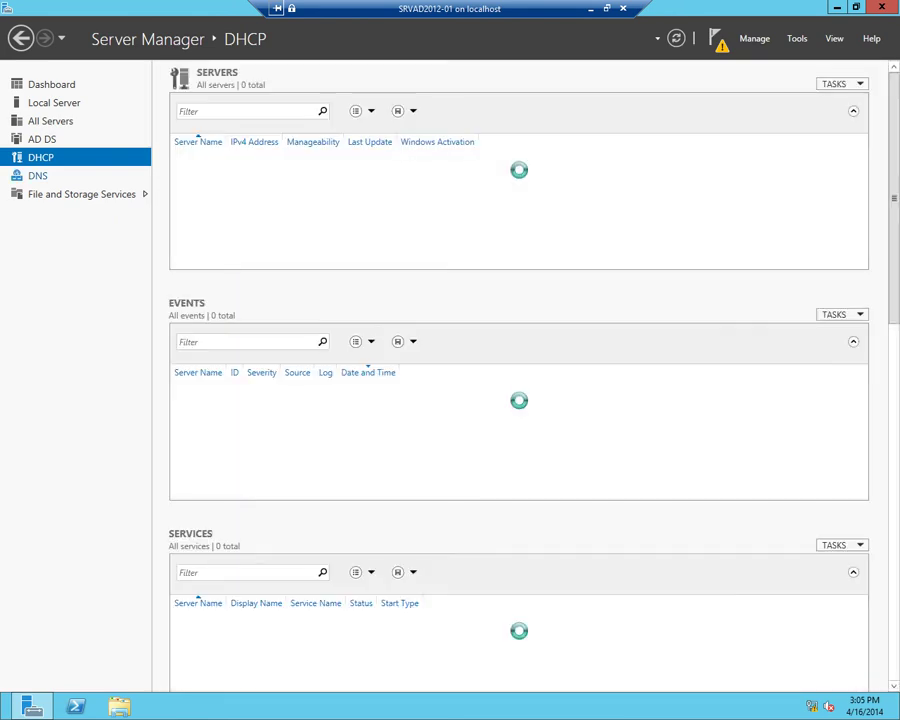
left_click(37, 175)
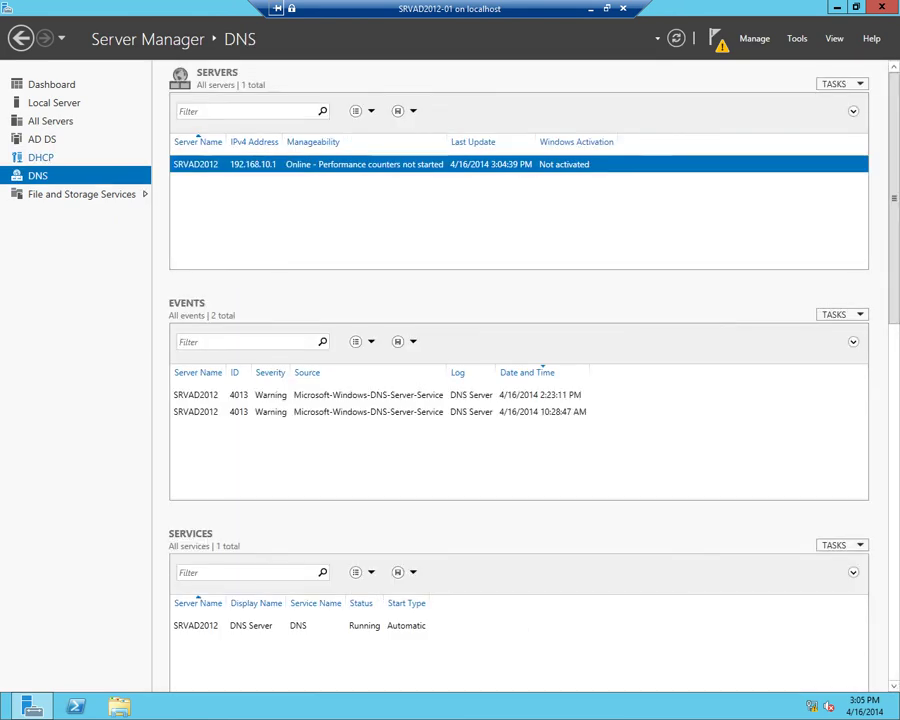
left_click(41, 157)
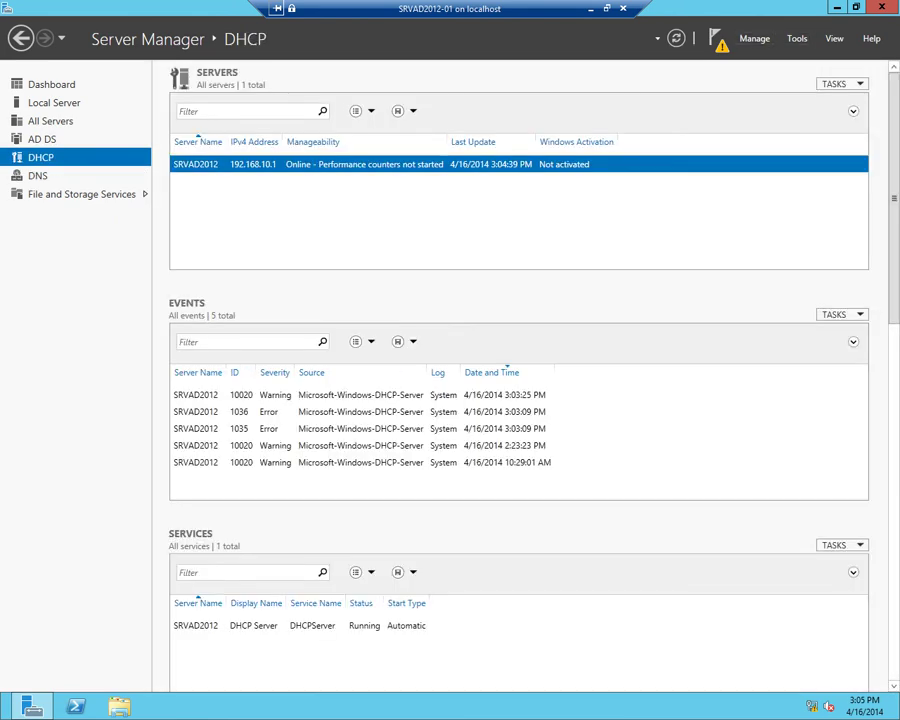
left_click(754, 38)
left_click(800, 72)
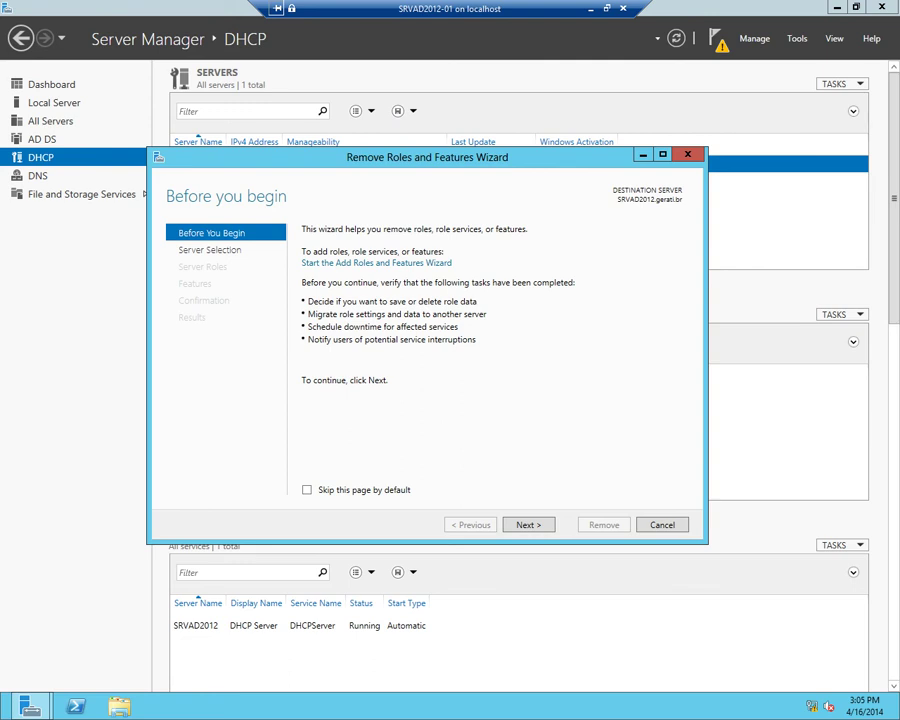
key("Escape")
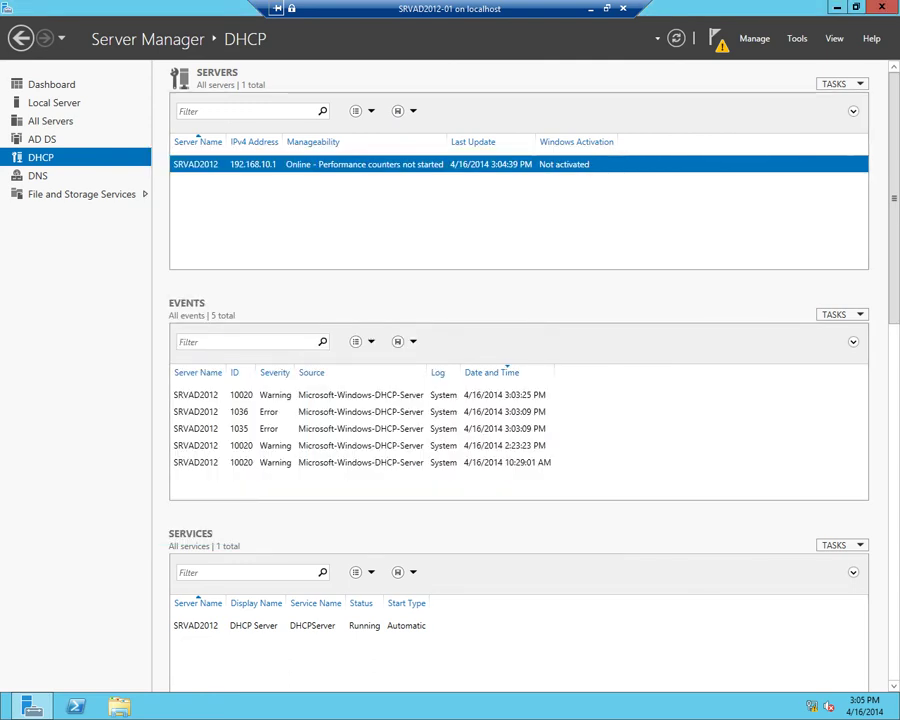
Look over the DNS and DHCP role pages again and return to the AD DS page.
left_click(38, 175)
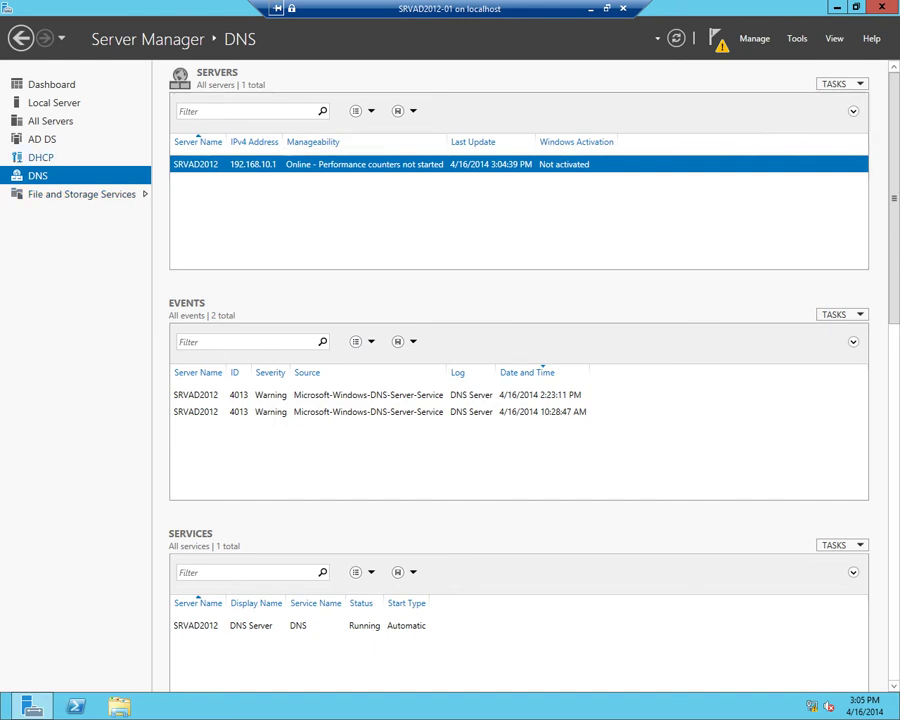
left_click(35, 157)
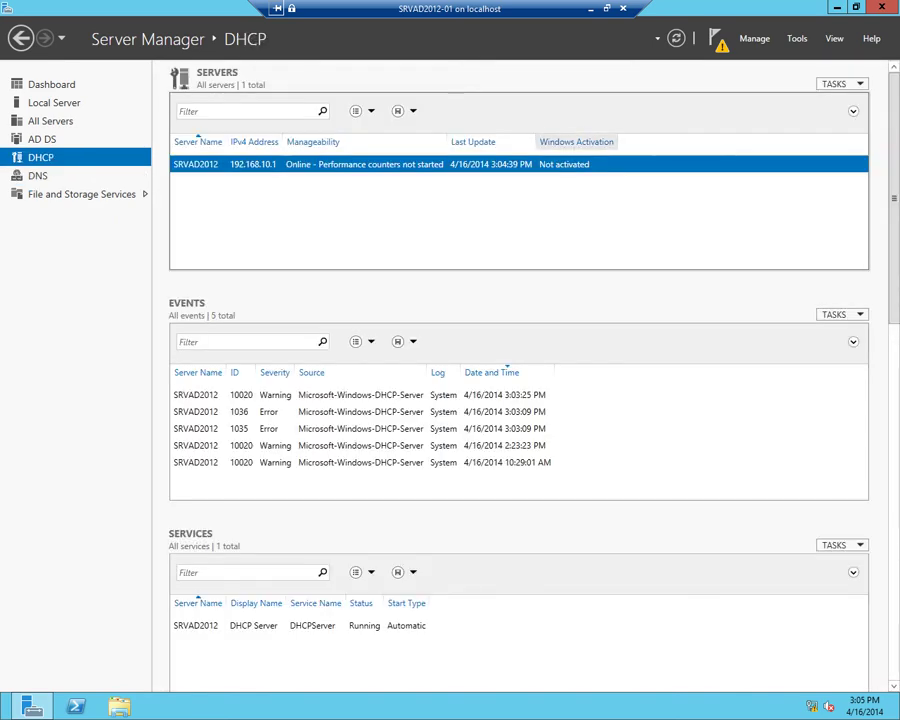
left_click(42, 139)
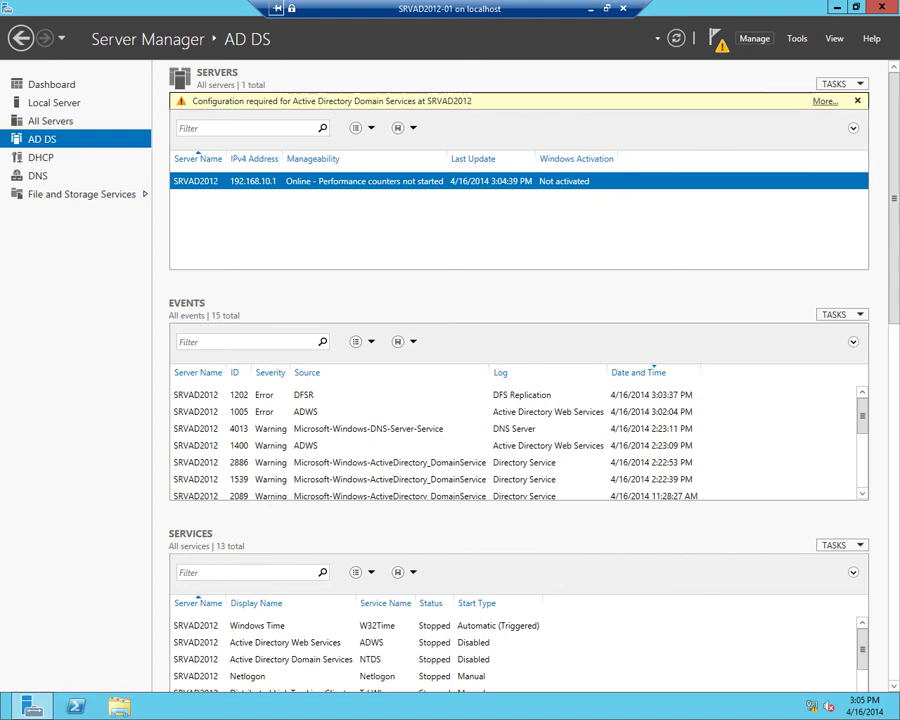
Start the Remove Roles and Features Wizard for SRVAD2012.gerati.br and advance to the server role selection.
left_click(754, 38)
left_click(810, 72)
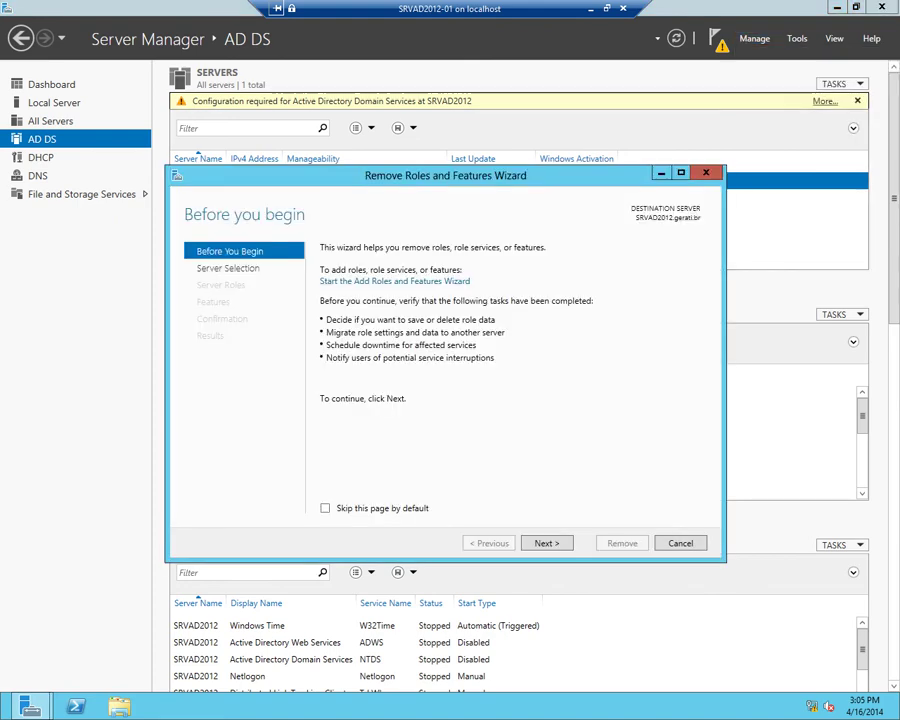
key("Return")
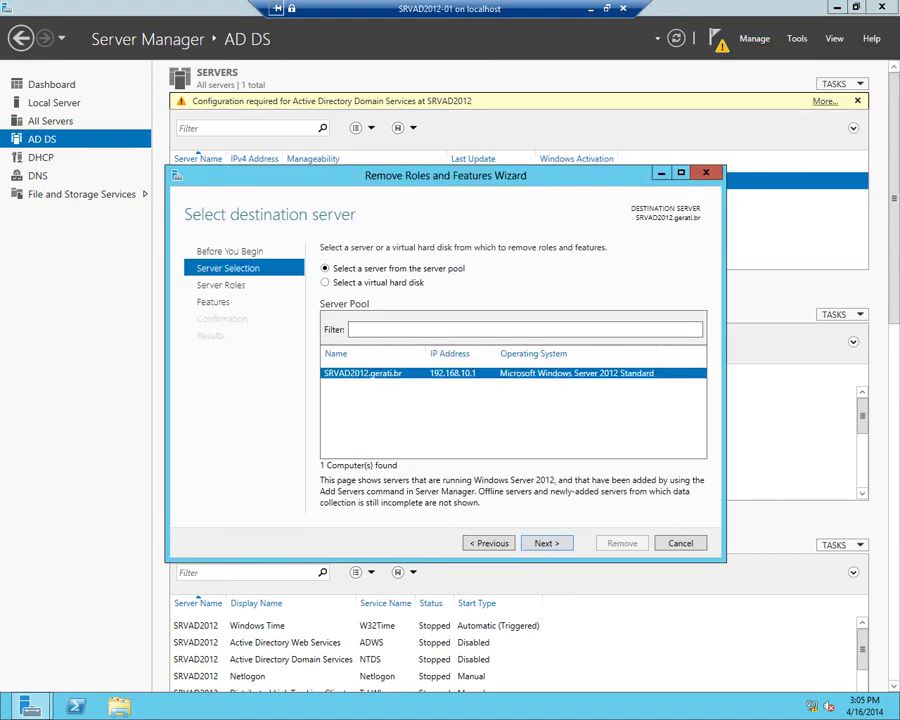
key("Return")
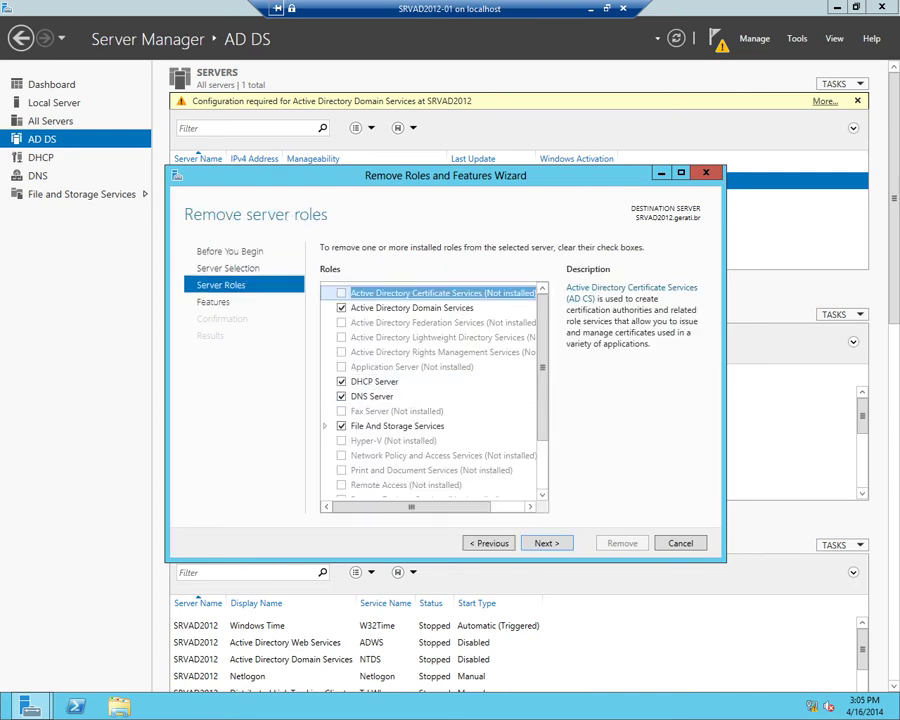
Mark Active Directory Domain Services, DHCP Server and DNS Server for removal, including their management tools.
left_click(341, 381)
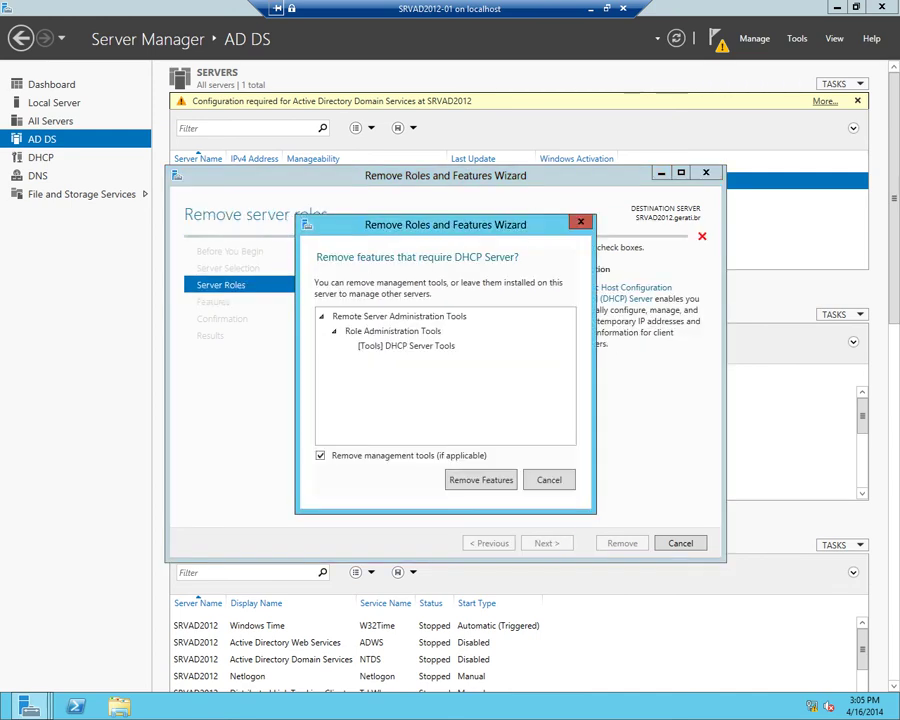
key("Return")
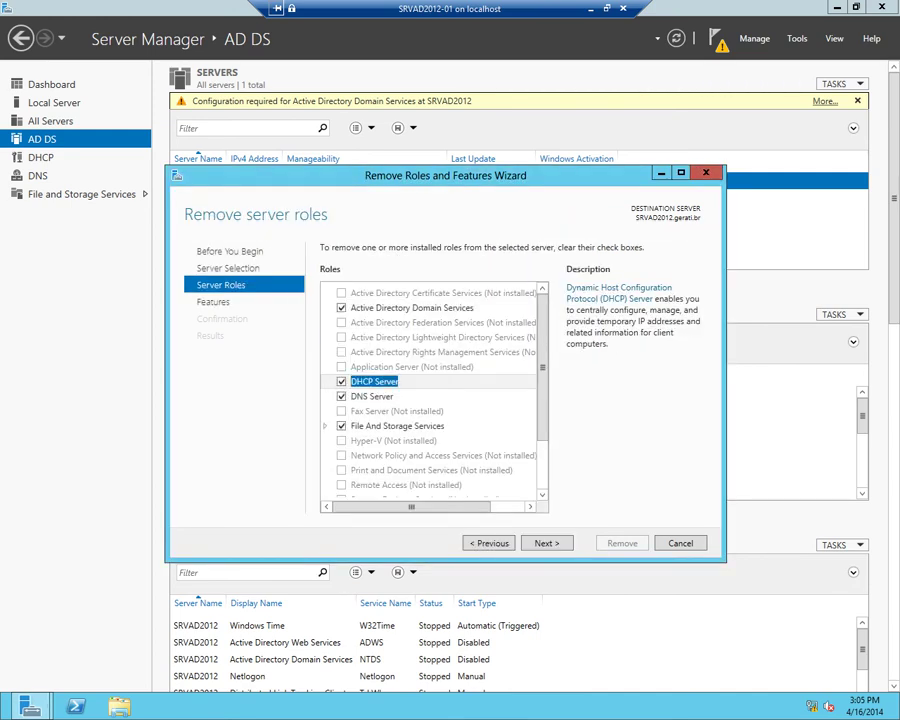
left_click(341, 307)
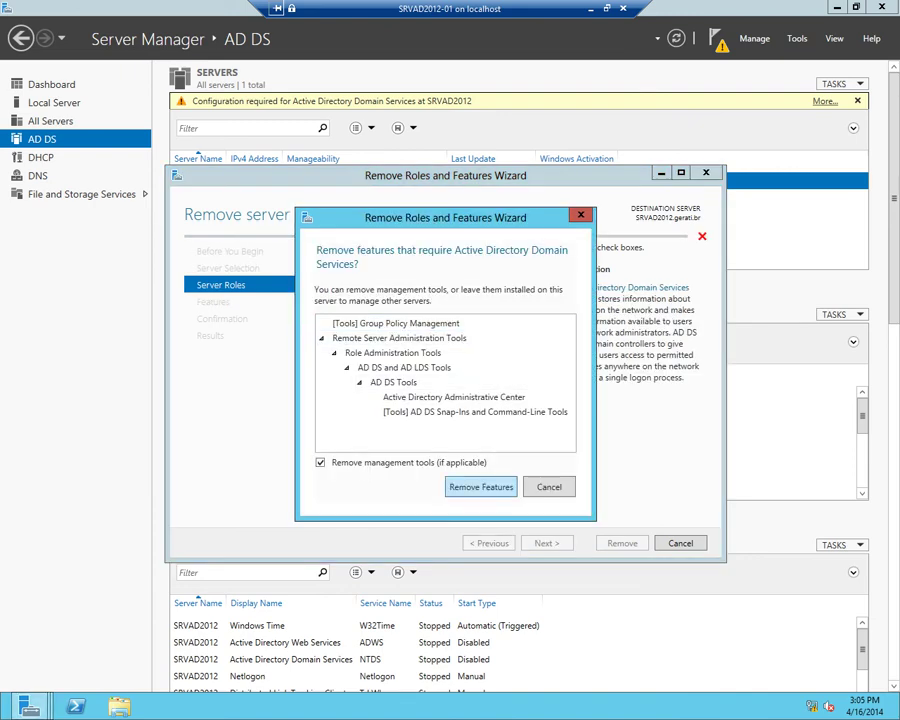
key("Return")
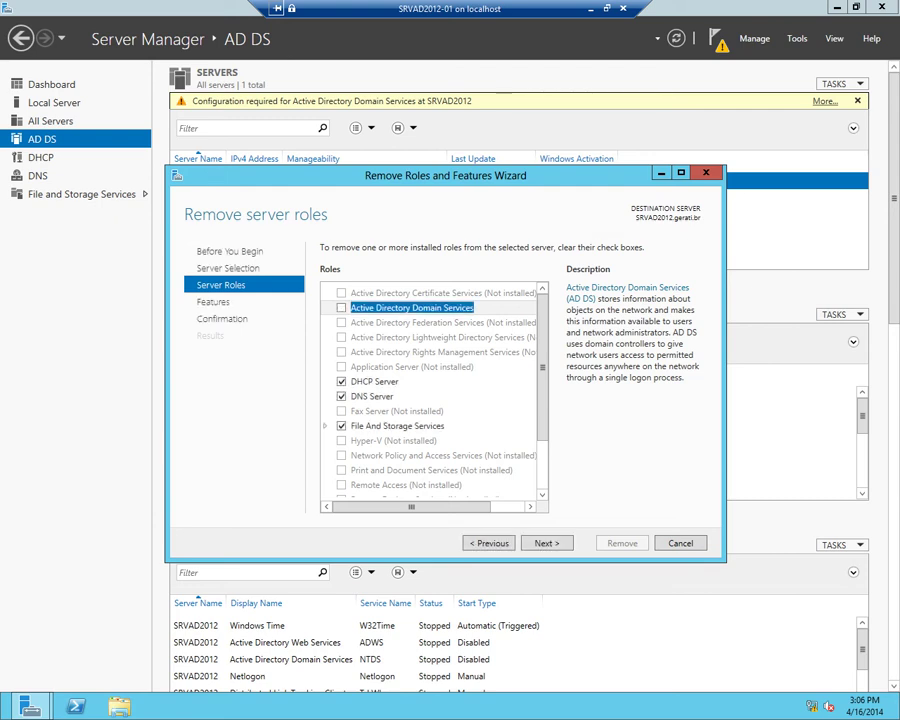
left_click(341, 381)
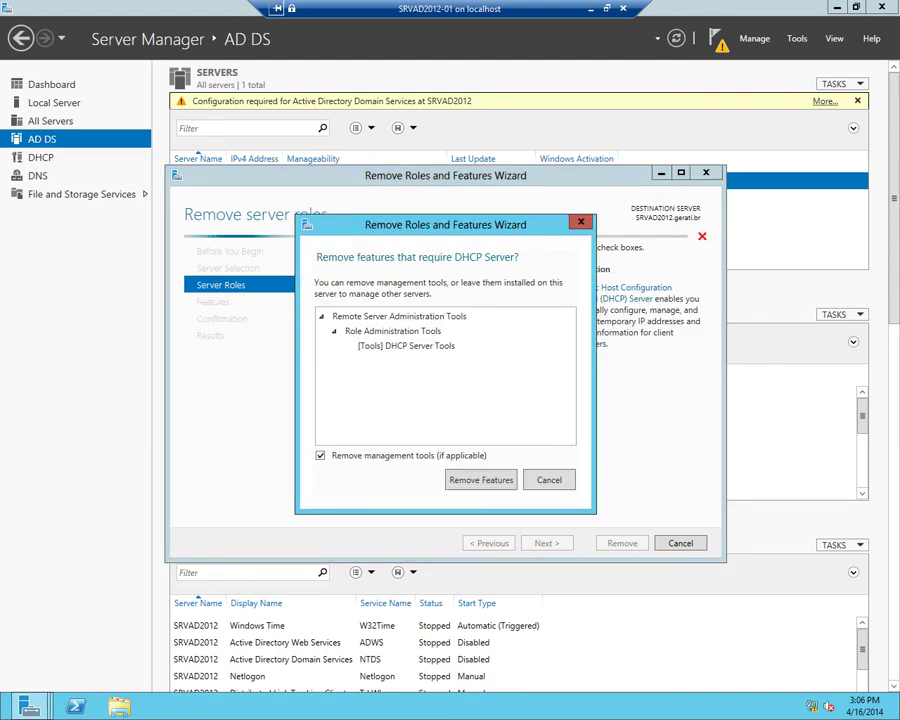
key("Return")
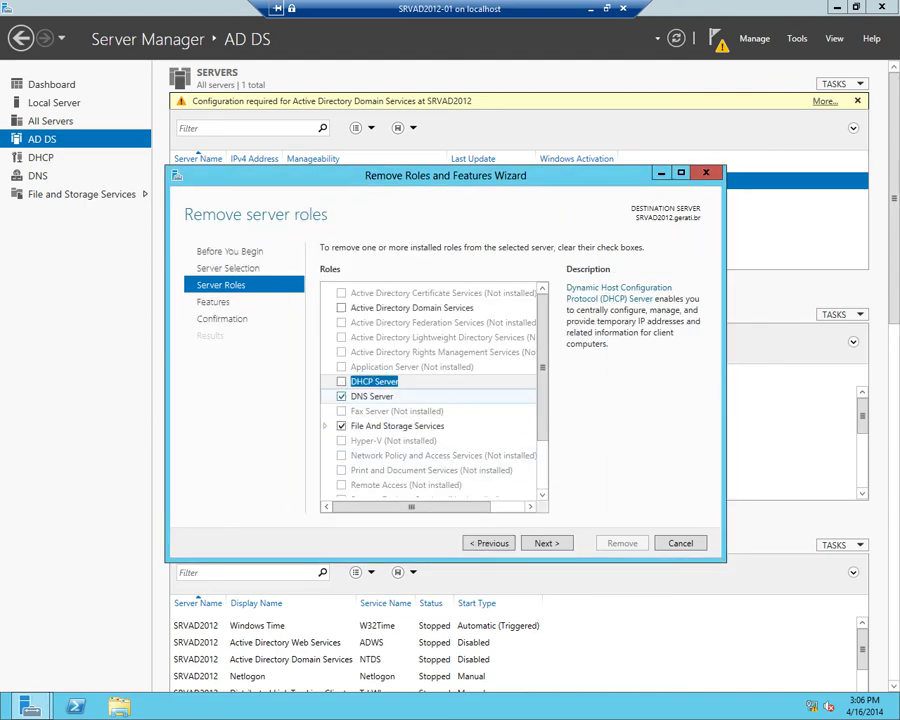
left_click(341, 396)
key("Return")
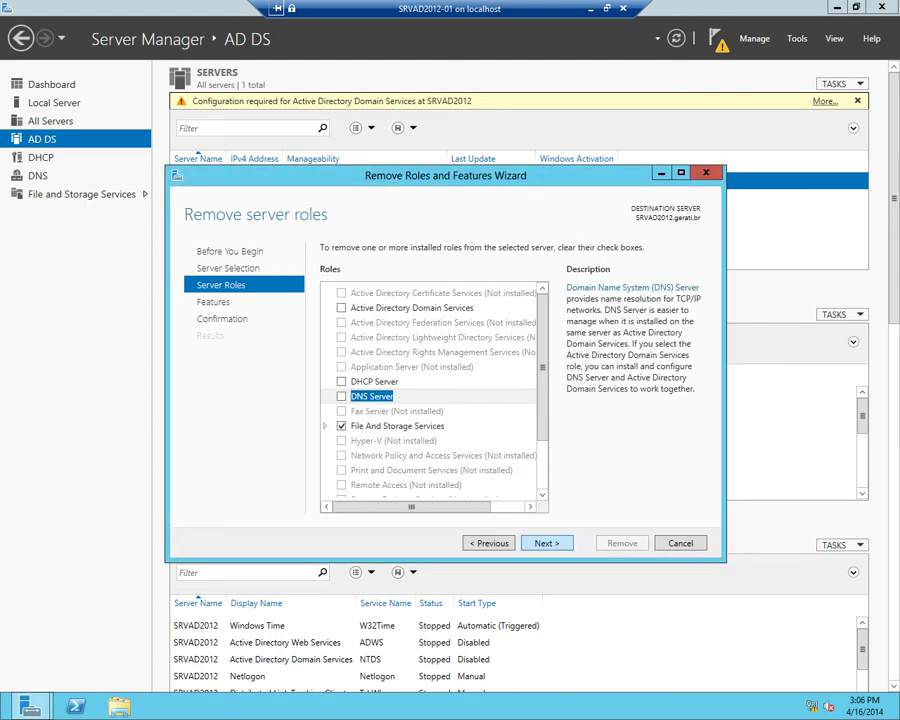
Allow the destination server to restart automatically if required and run the removal of the selected roles and tools.
key("Return")
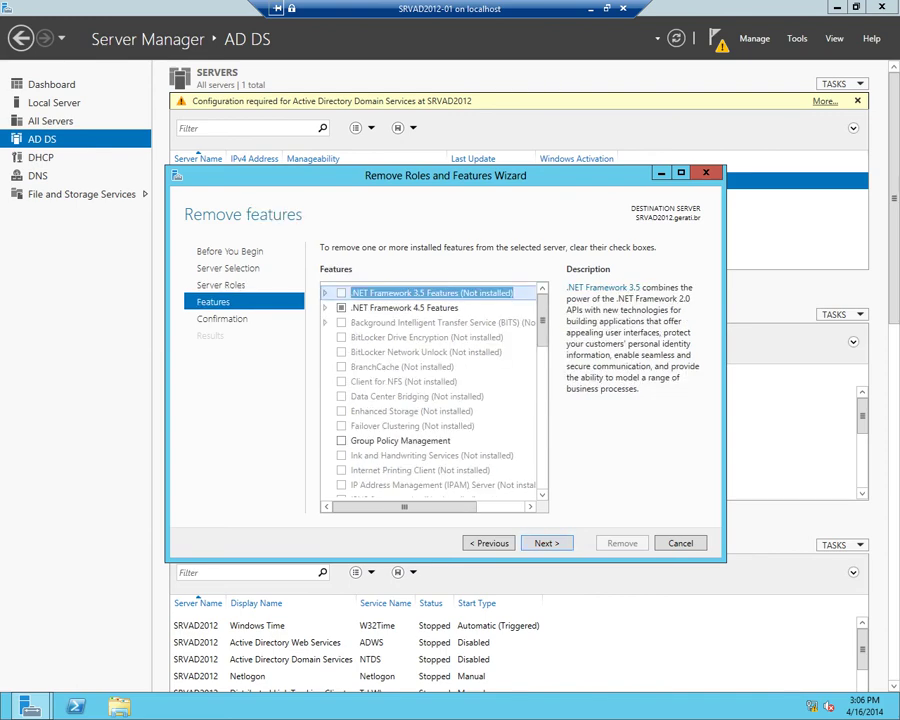
key("Return")
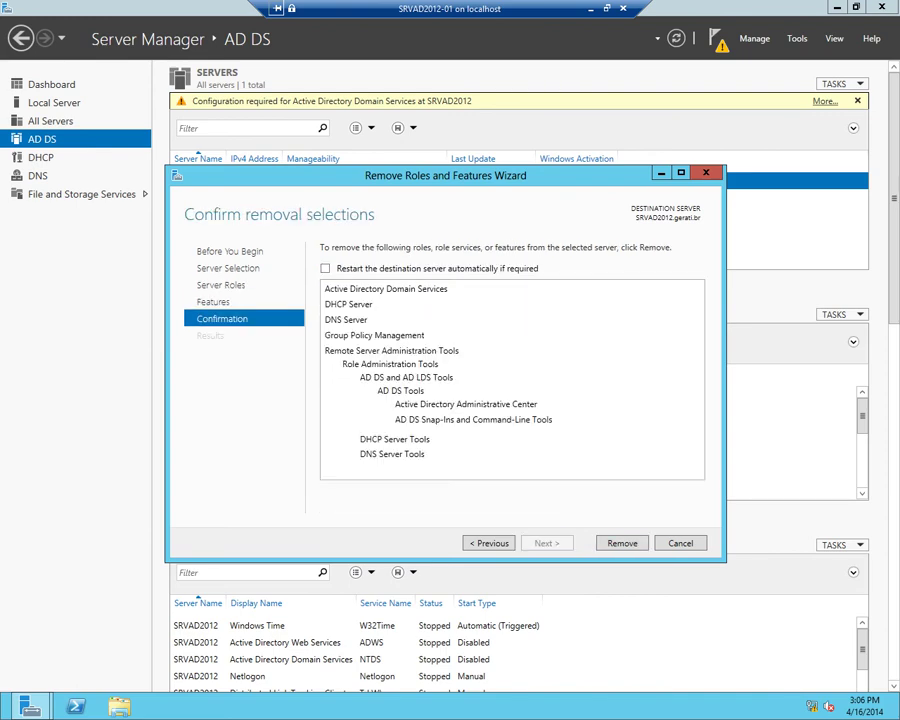
key("space")
key("Return")
key("Return")
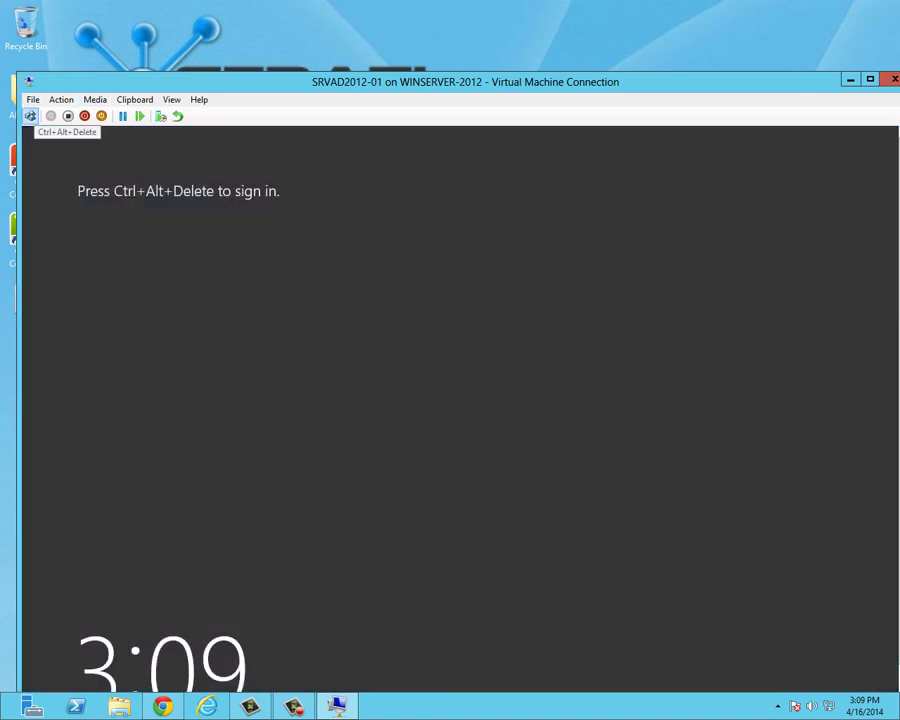
Sign back in to the virtual machine as Administrator with the account password once it has restarted.
left_click(30, 116)
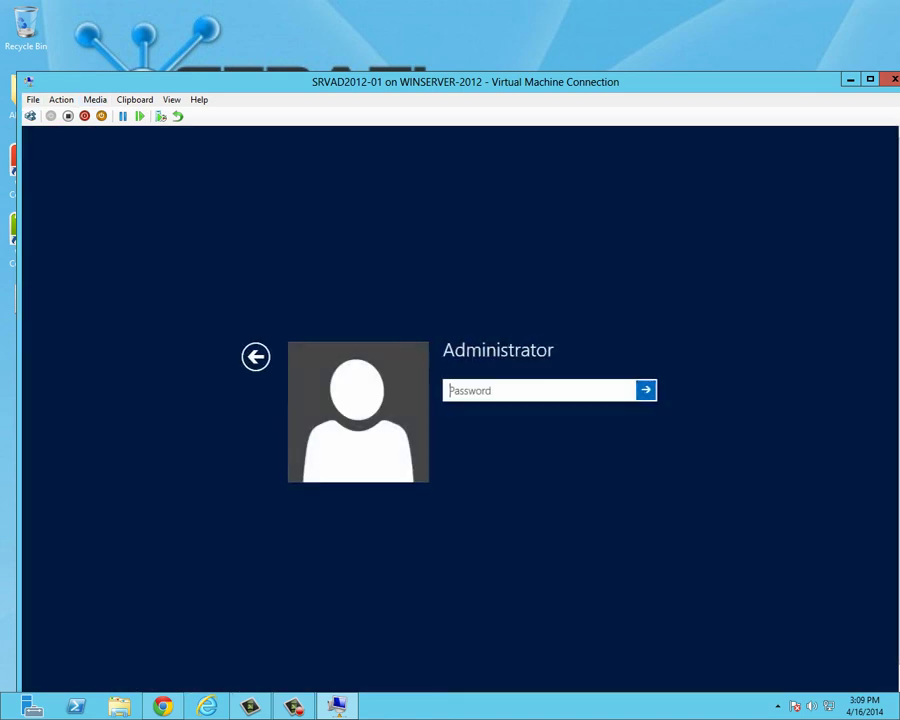
type("*********")
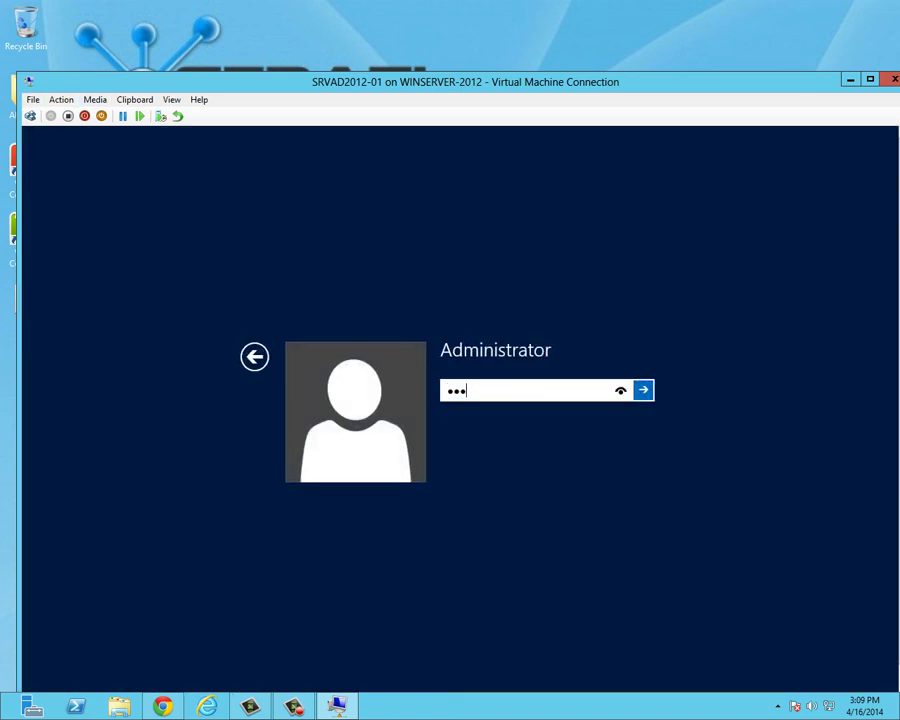
key("Return")
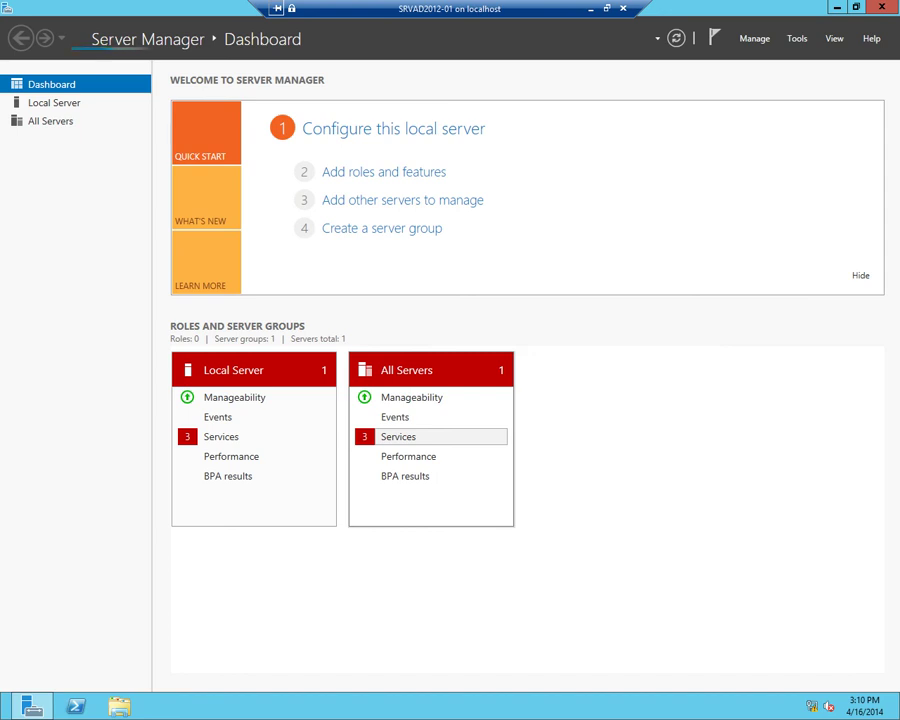
Check the flagged services in the All Servers detail view and close the role removal progress window.
left_click(400, 436)
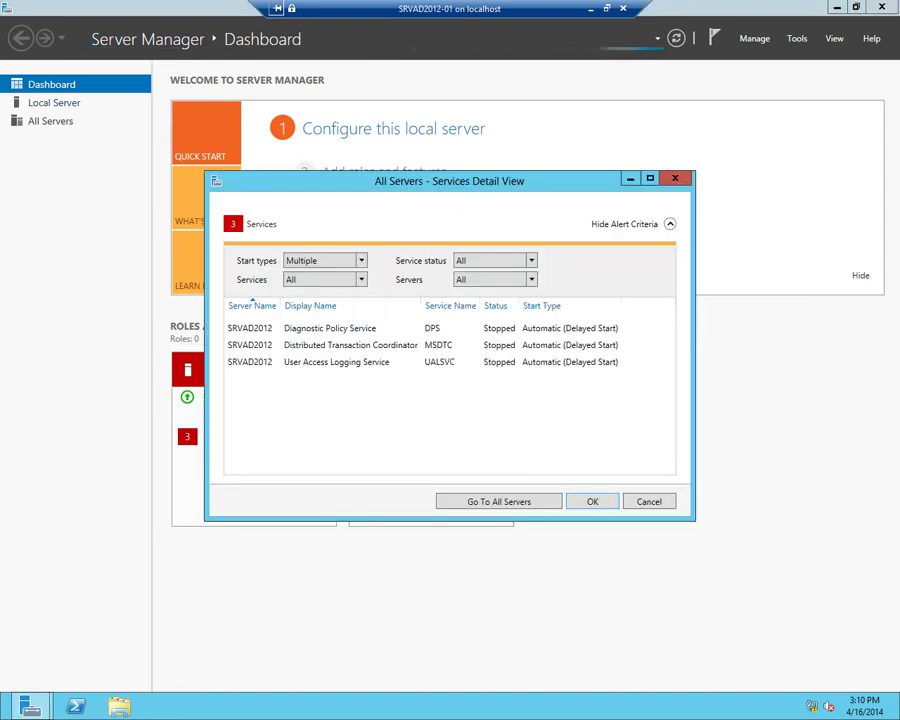
left_click(649, 501)
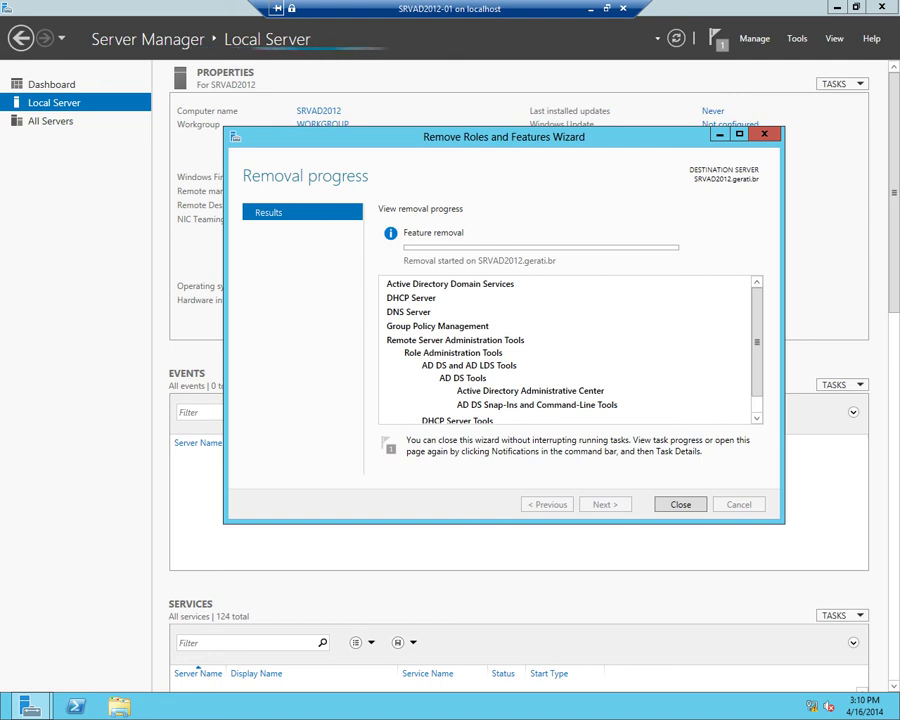
key("Return")
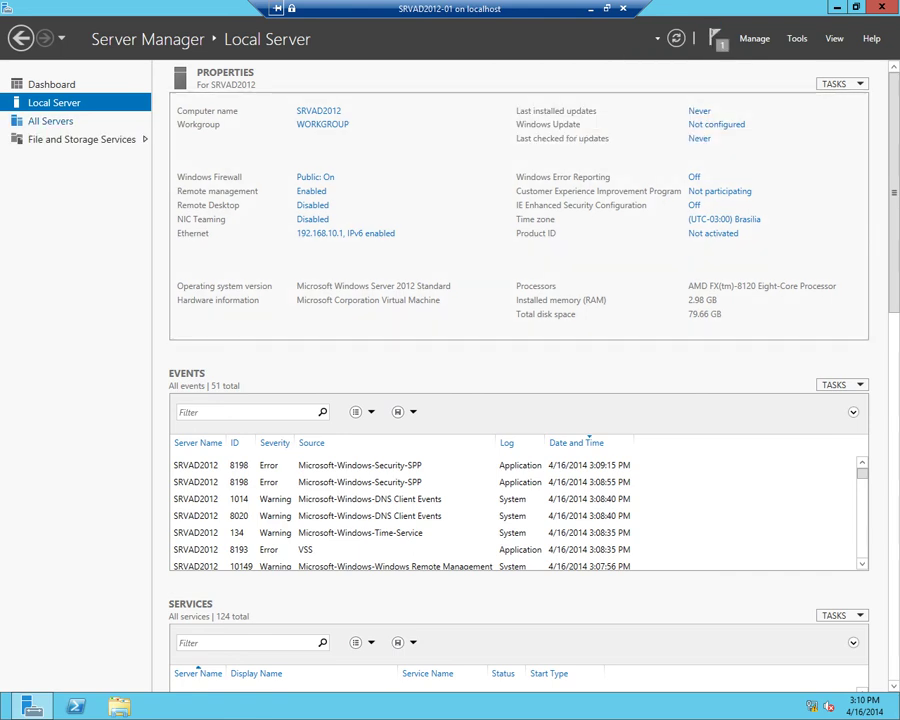
Check the File and Storage Services page and the dashboard's remaining roles, and minimize the virtual machine window.
left_click(82, 139)
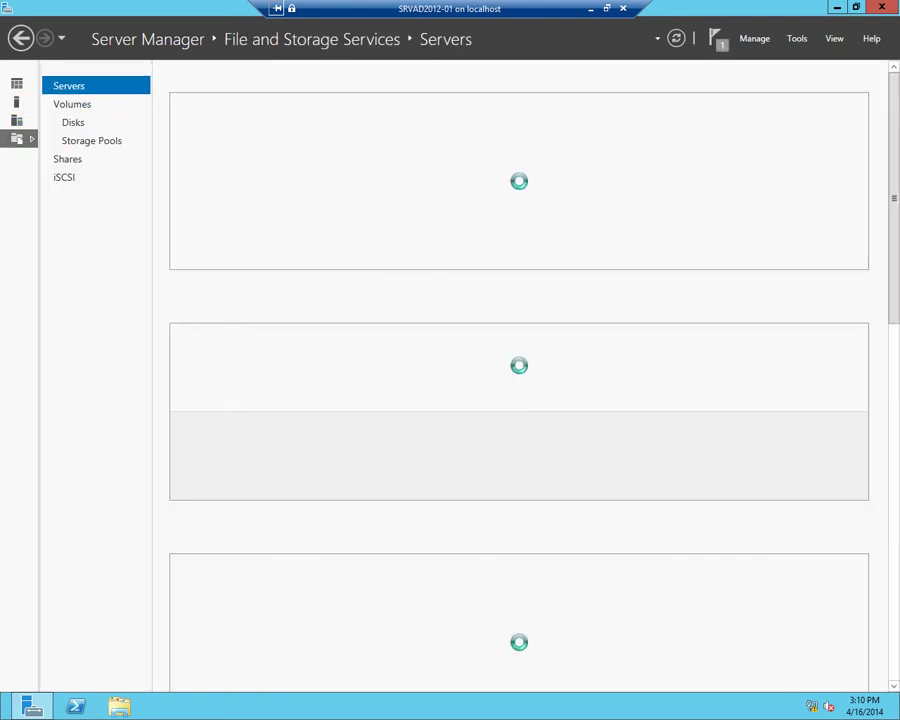
left_click(16, 83)
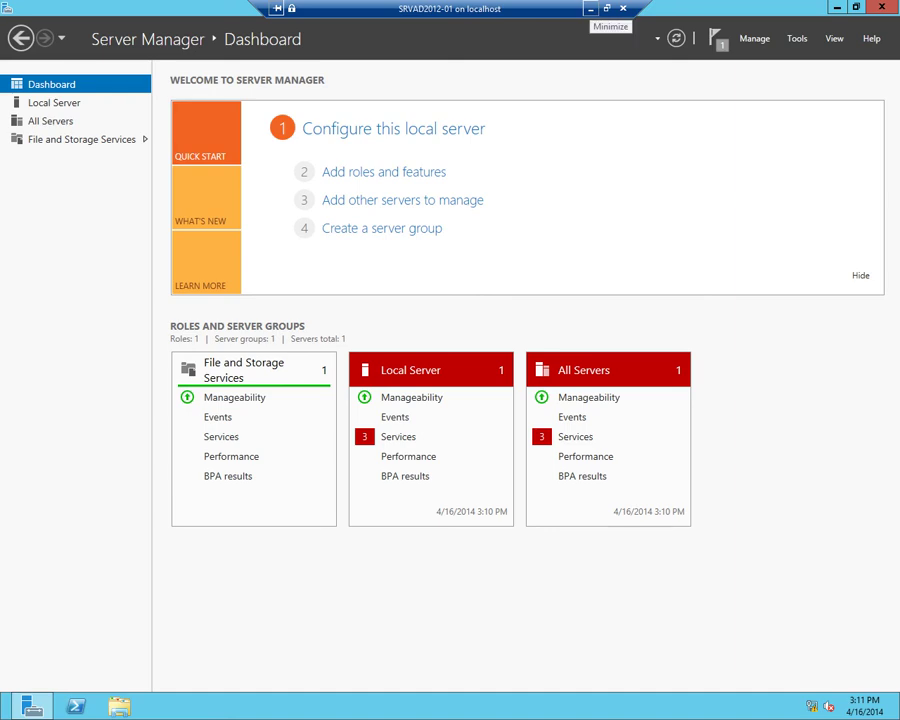
left_click(591, 8)
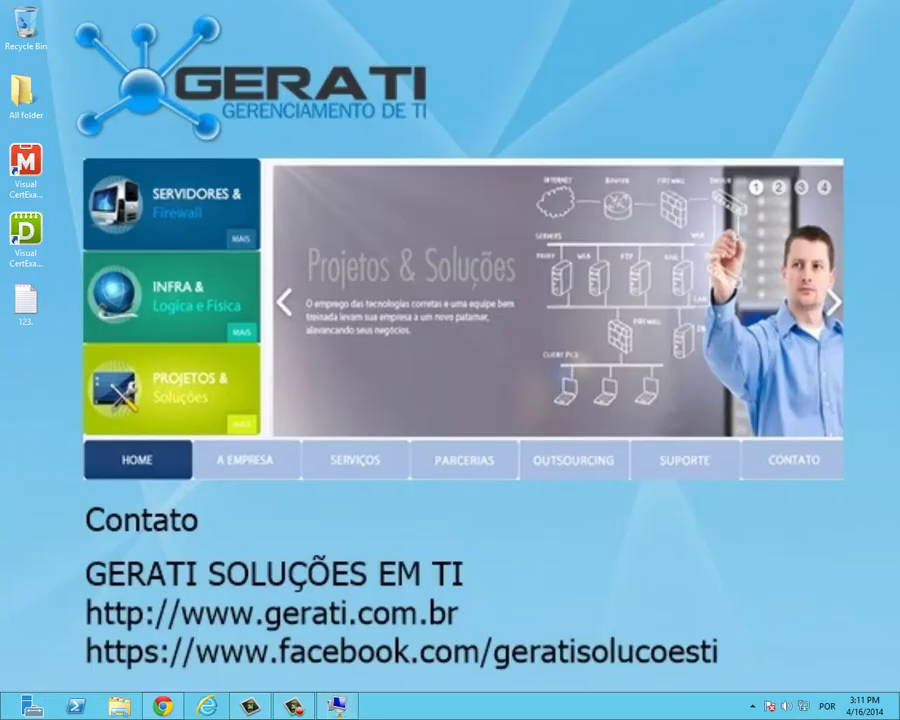